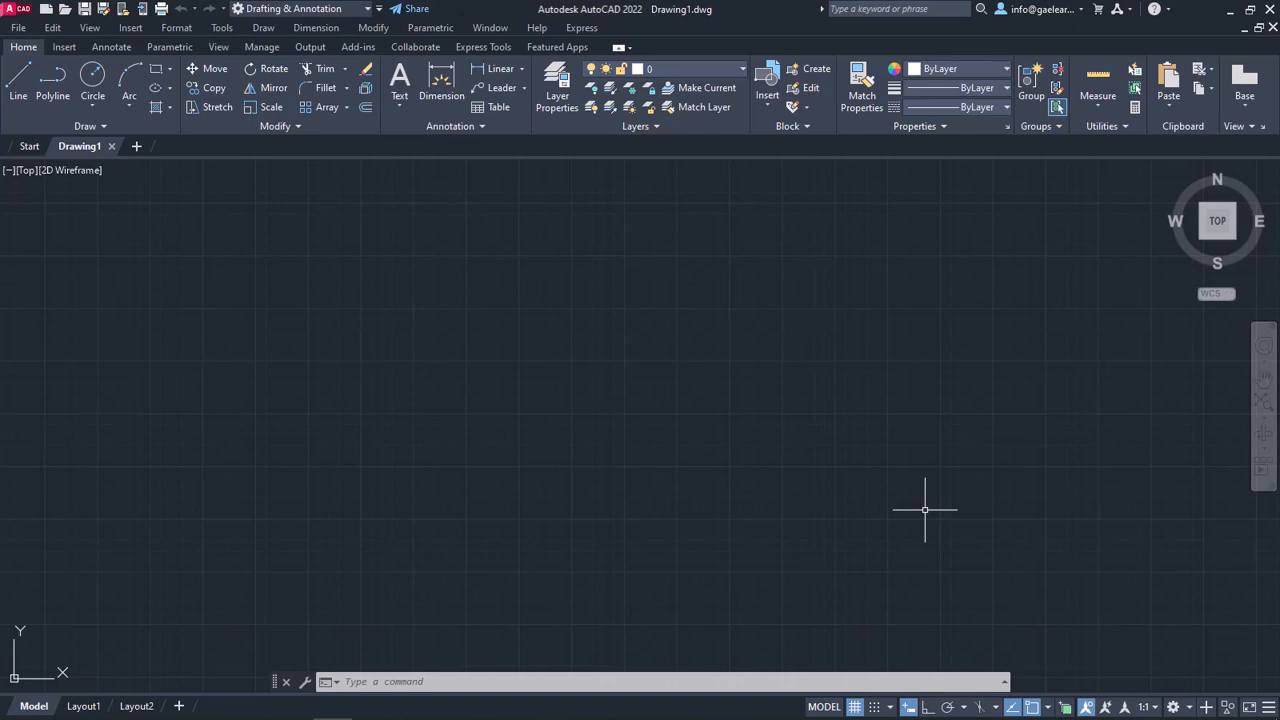
left_click(256, 29)
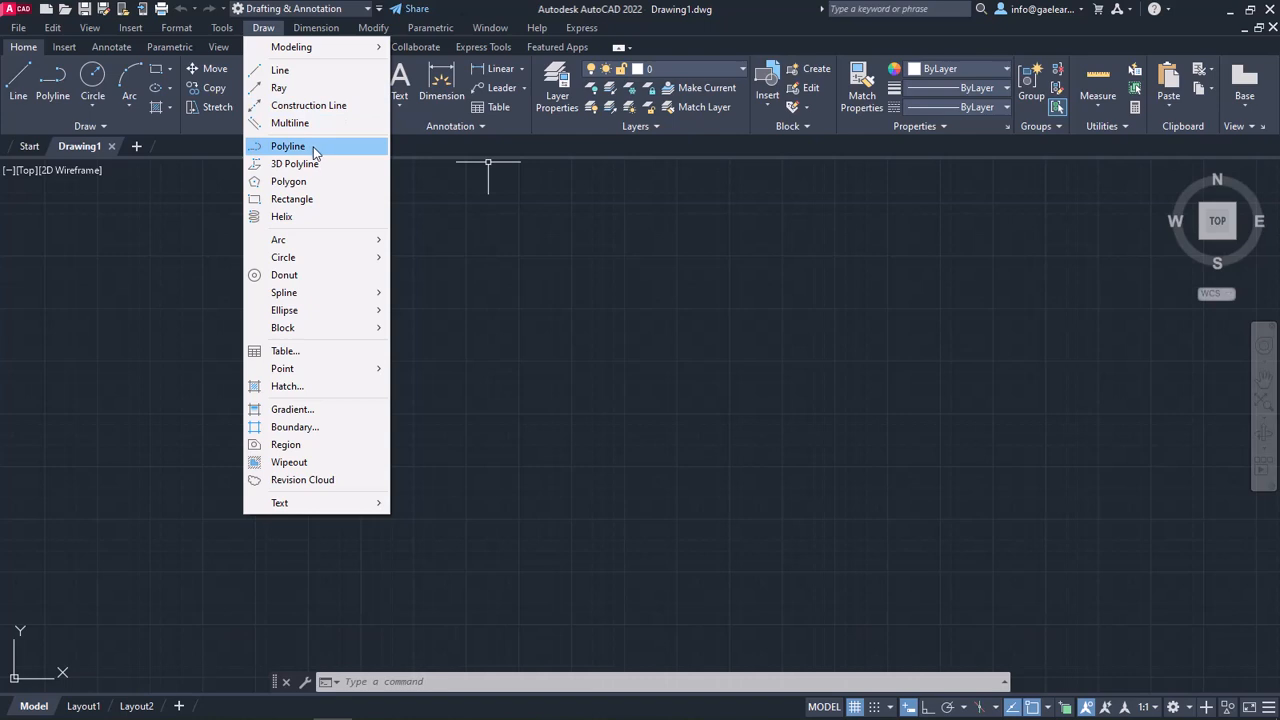
key("Escape")
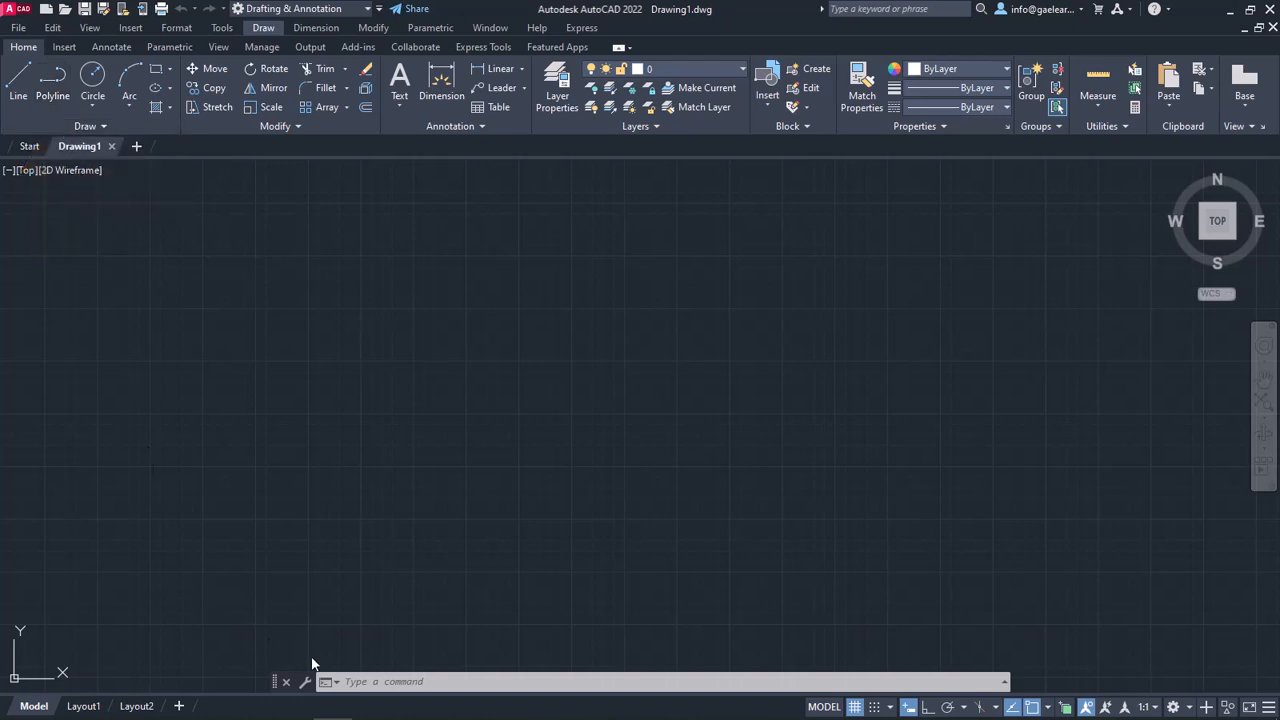
left_click(350, 681)
type("polyline")
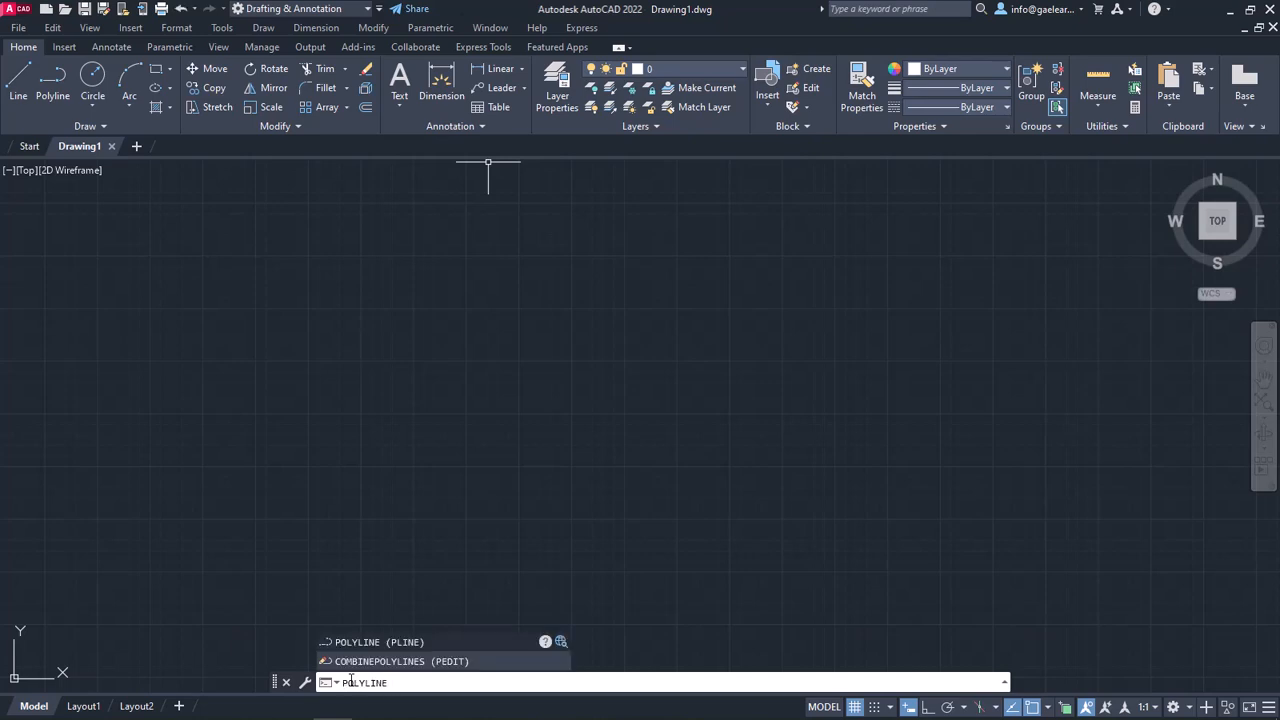
key("Return")
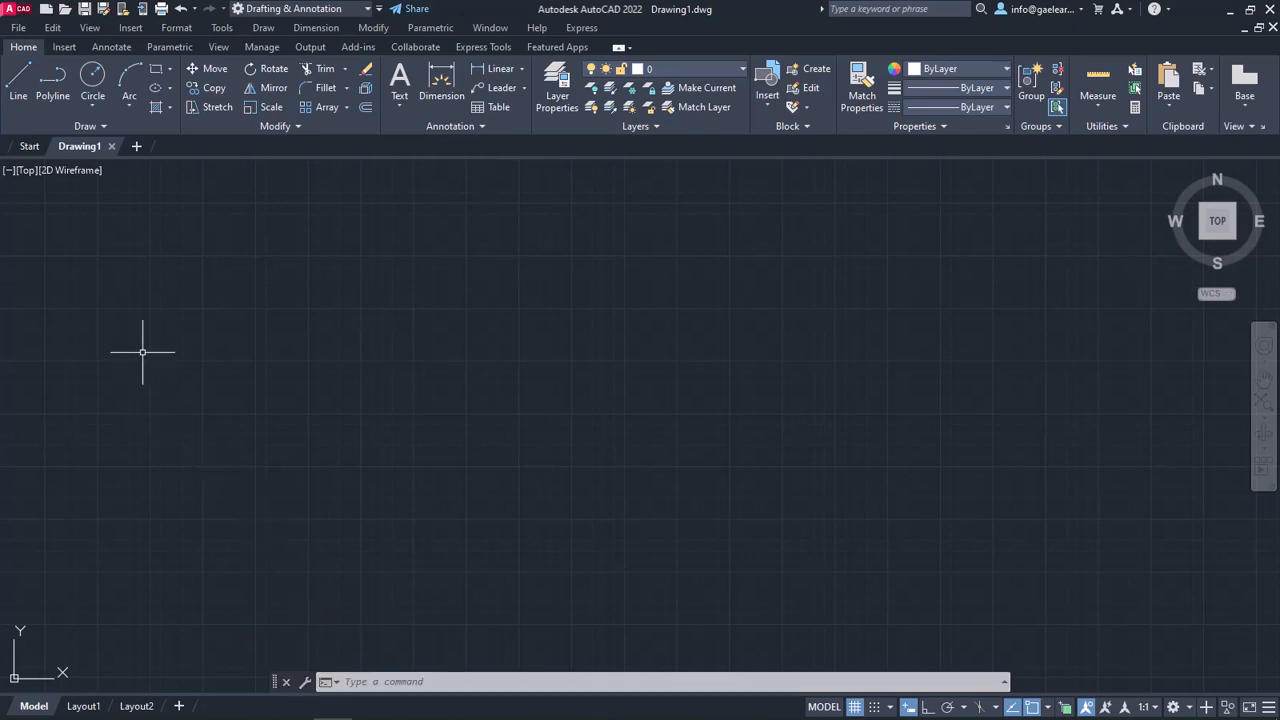
Step: Start a polyline in the empty drawing with a straight first segment 100 units long at a 5° angle
left_click(55, 89)
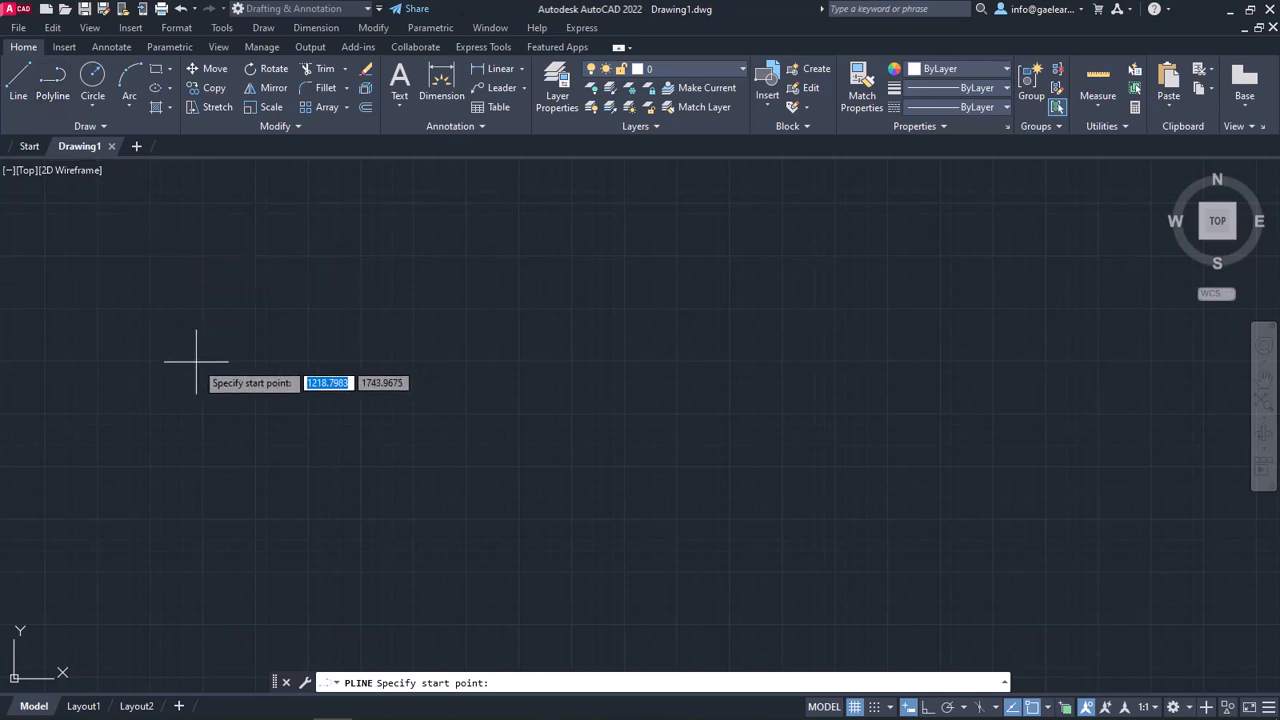
left_click(283, 476)
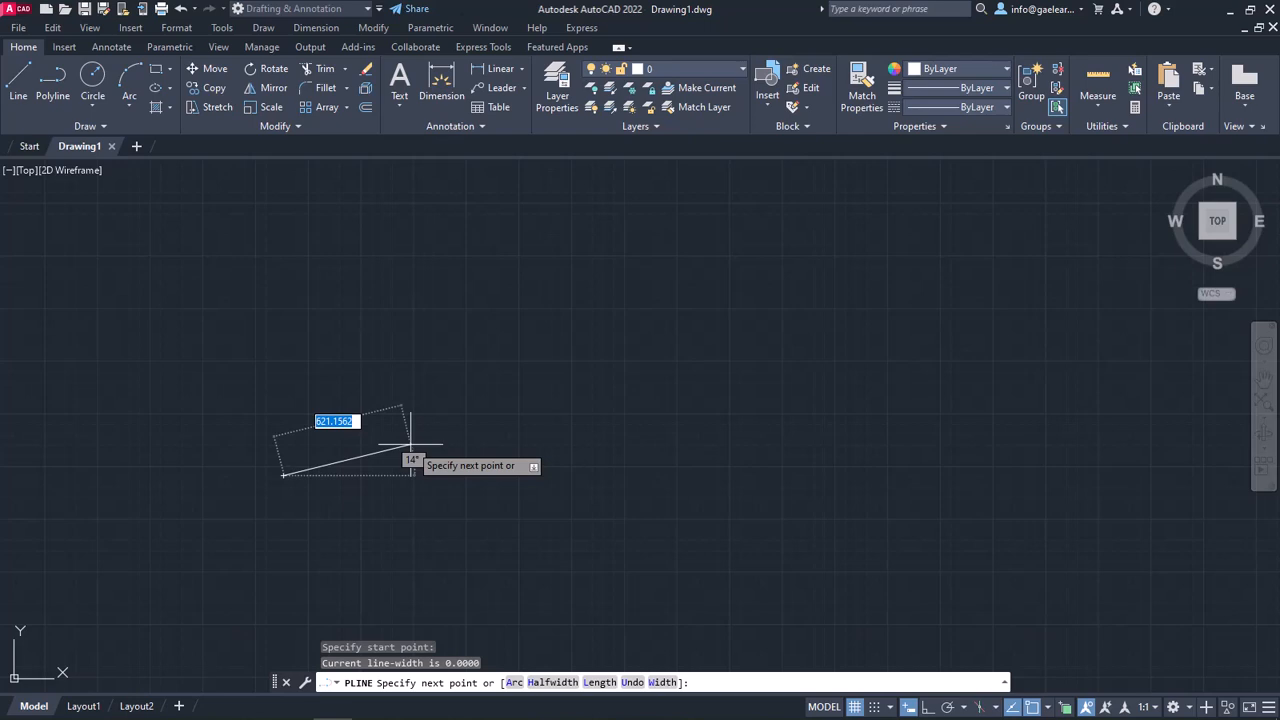
type("100")
key("Tab")
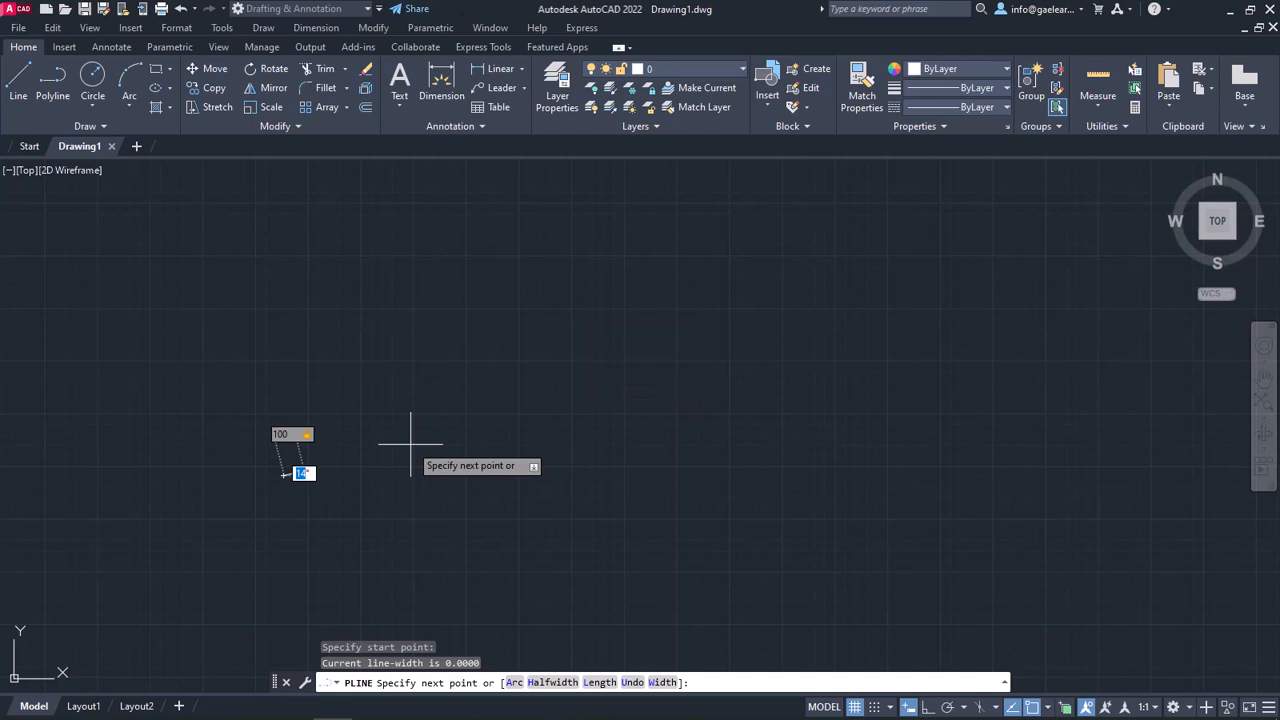
type("5")
key("Return")
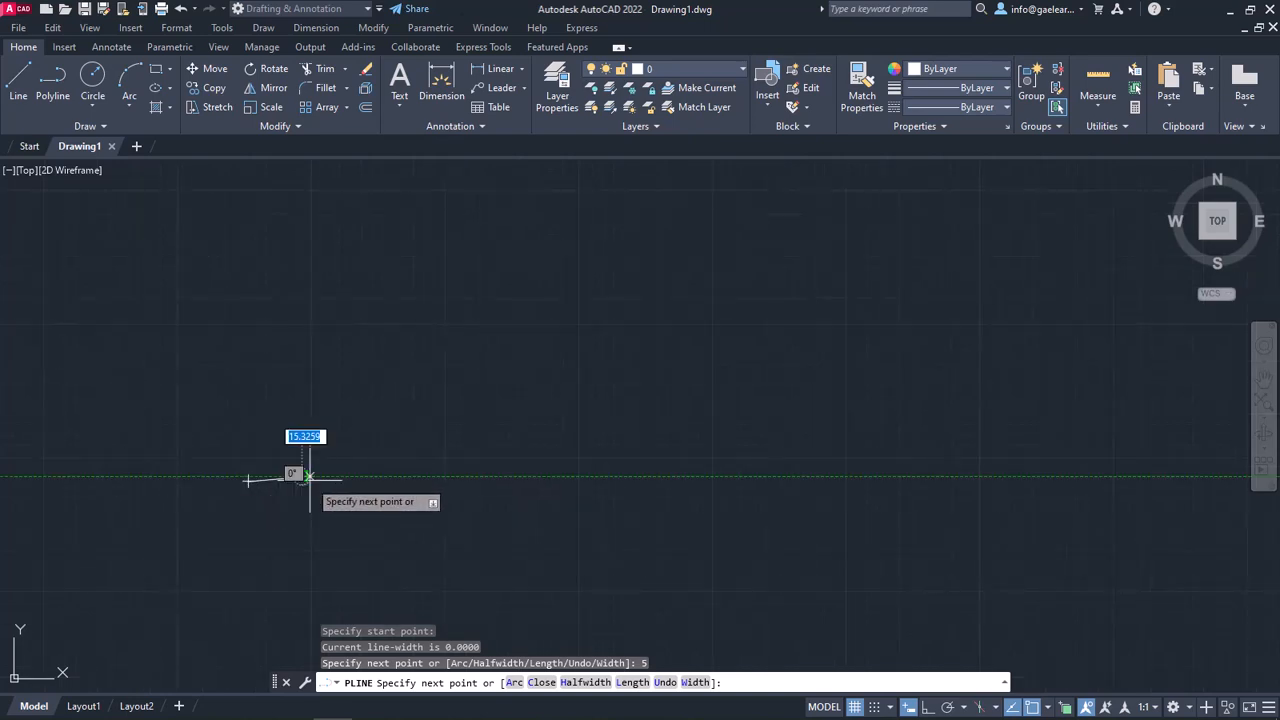
Step: Continue the polyline from its endpoint with an arc segment 70 units long at an angle of 30°
mouse_move(328, 476)
middle_mouse_down()
mouse_move(481, 444)
mouse_move(386, 454)
middle_mouse_up()
left_click(465, 446)
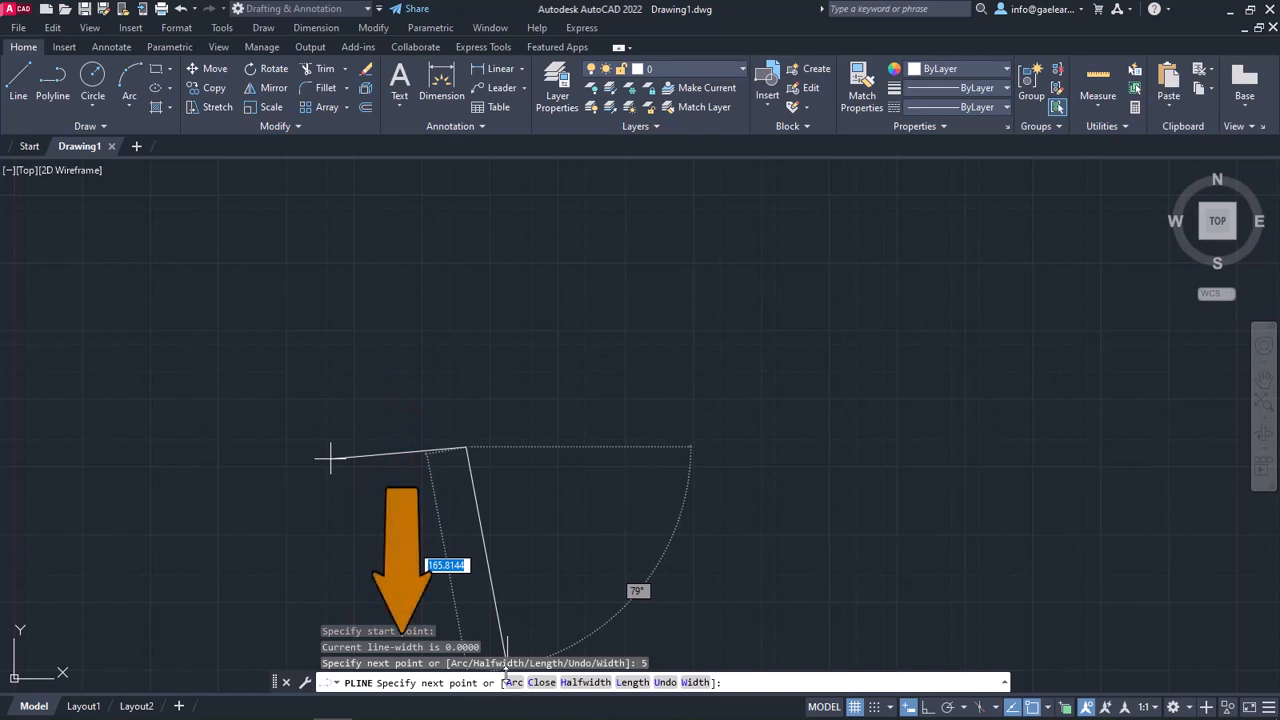
left_click(513, 682)
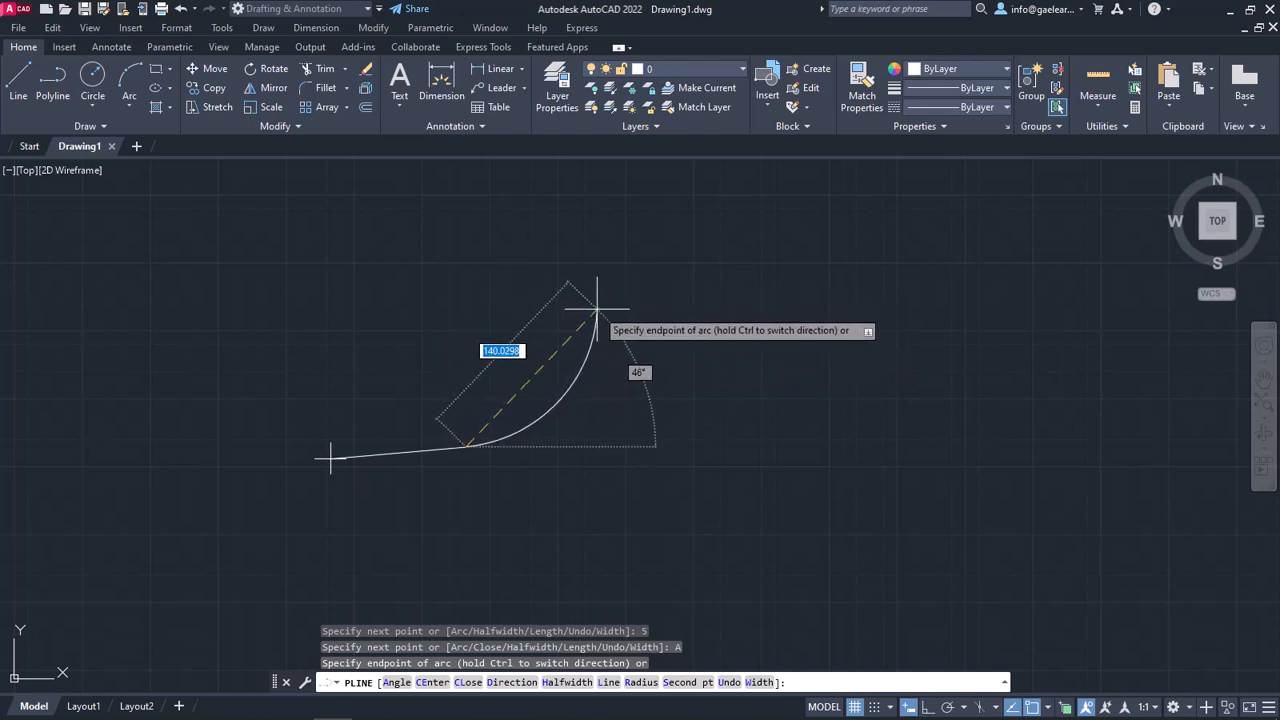
type("70")
key("Tab")
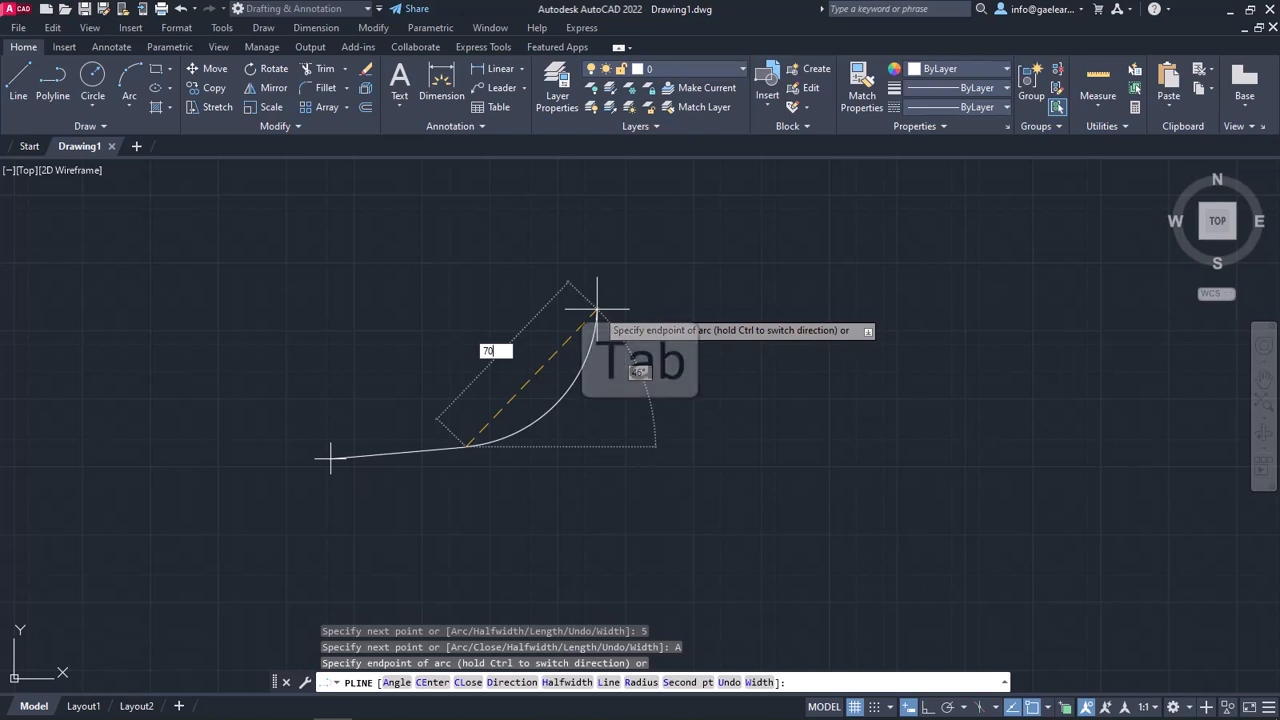
type("30")
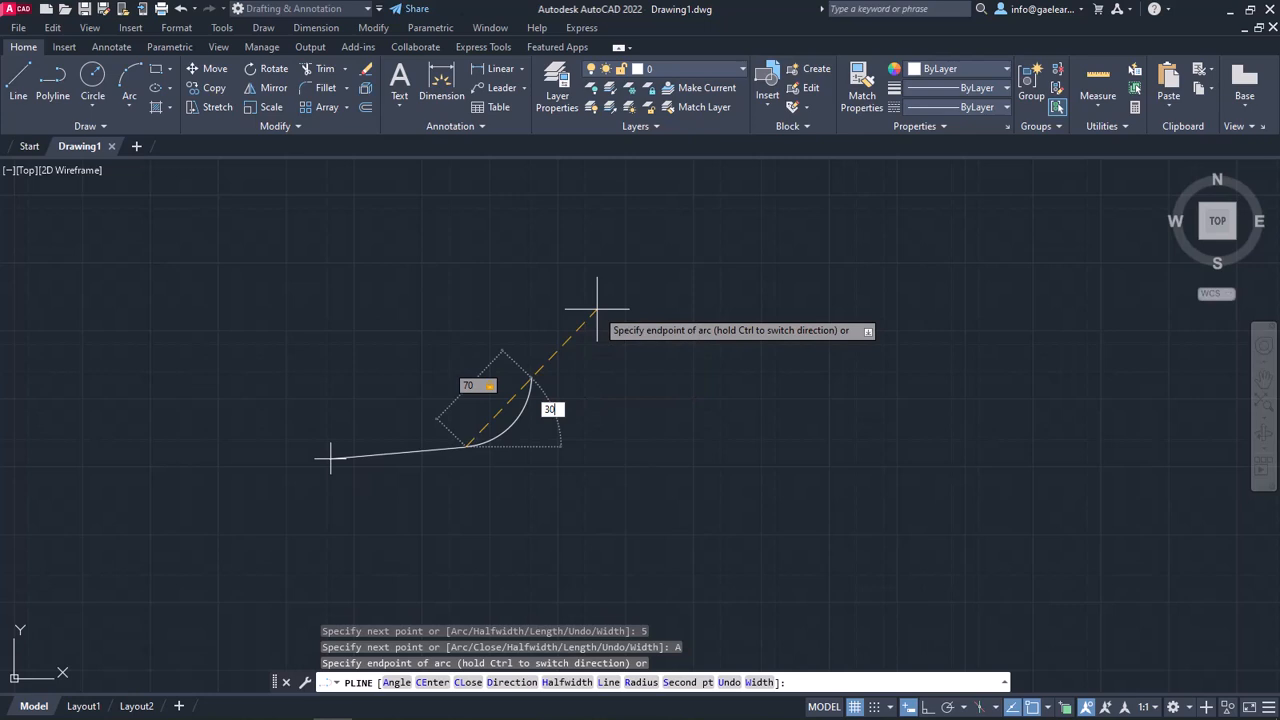
key("Return")
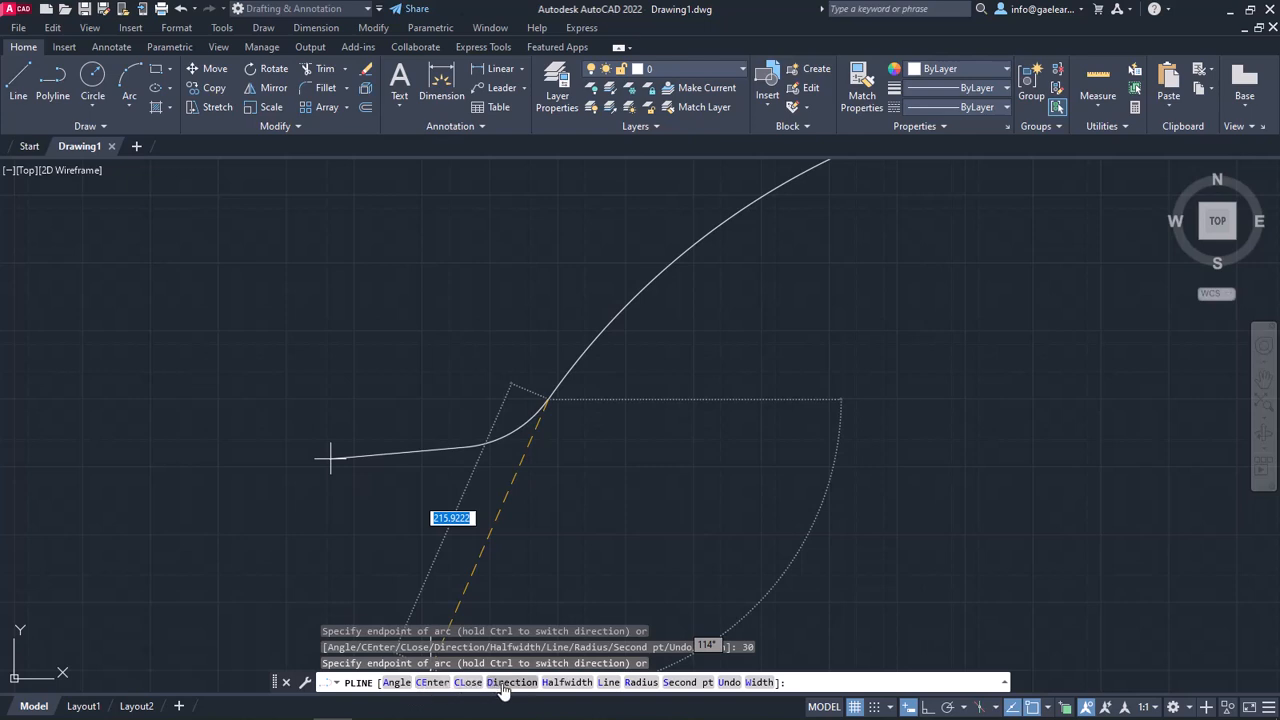
Step: Try an arc segment defined by a second point and an end point, and undo that segment
left_click(676, 684)
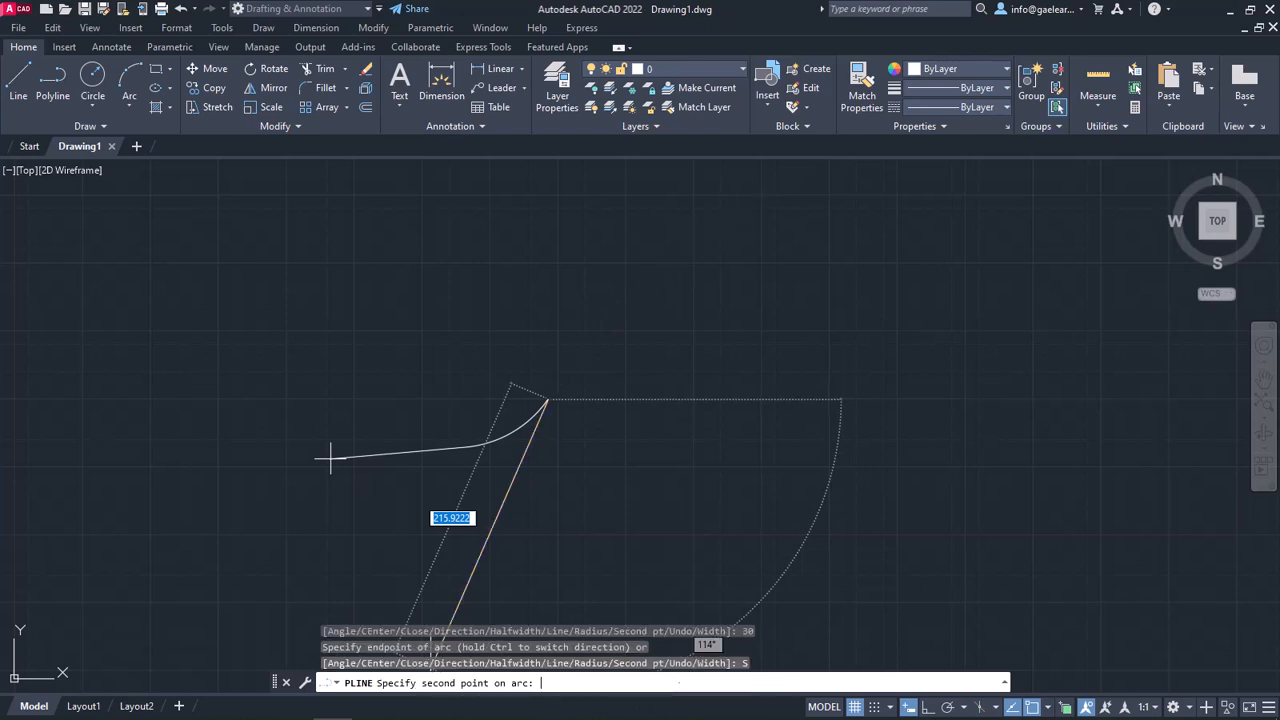
left_click(588, 322)
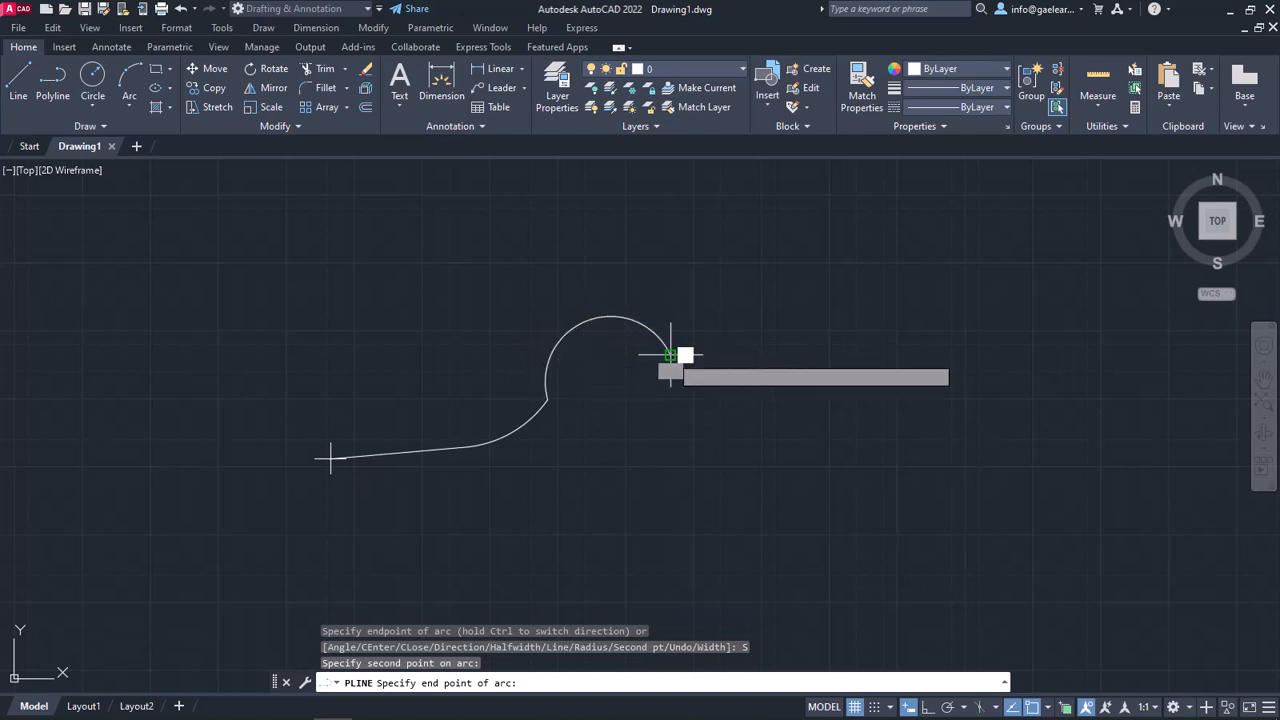
left_click(670, 355)
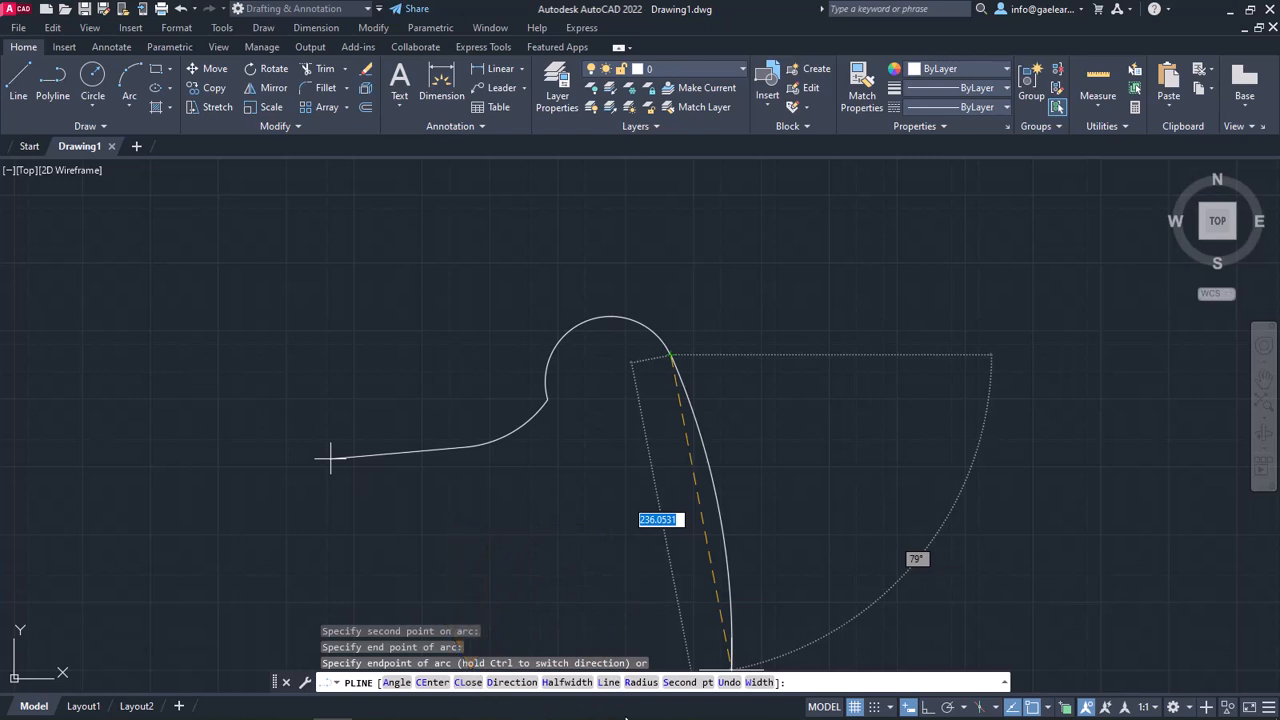
left_click(729, 682)
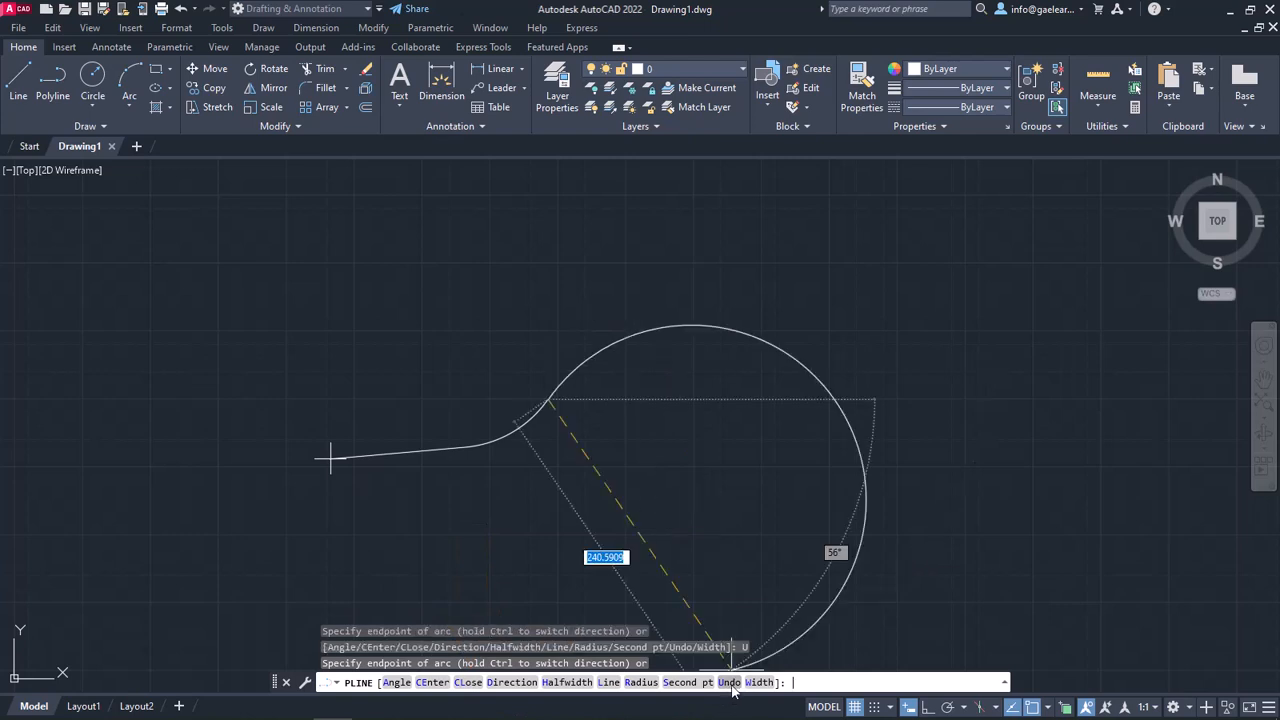
Step: Return the polyline to straight segments and, with Ortho mode on, draw an 80-unit segment vertically upward
left_click(612, 682)
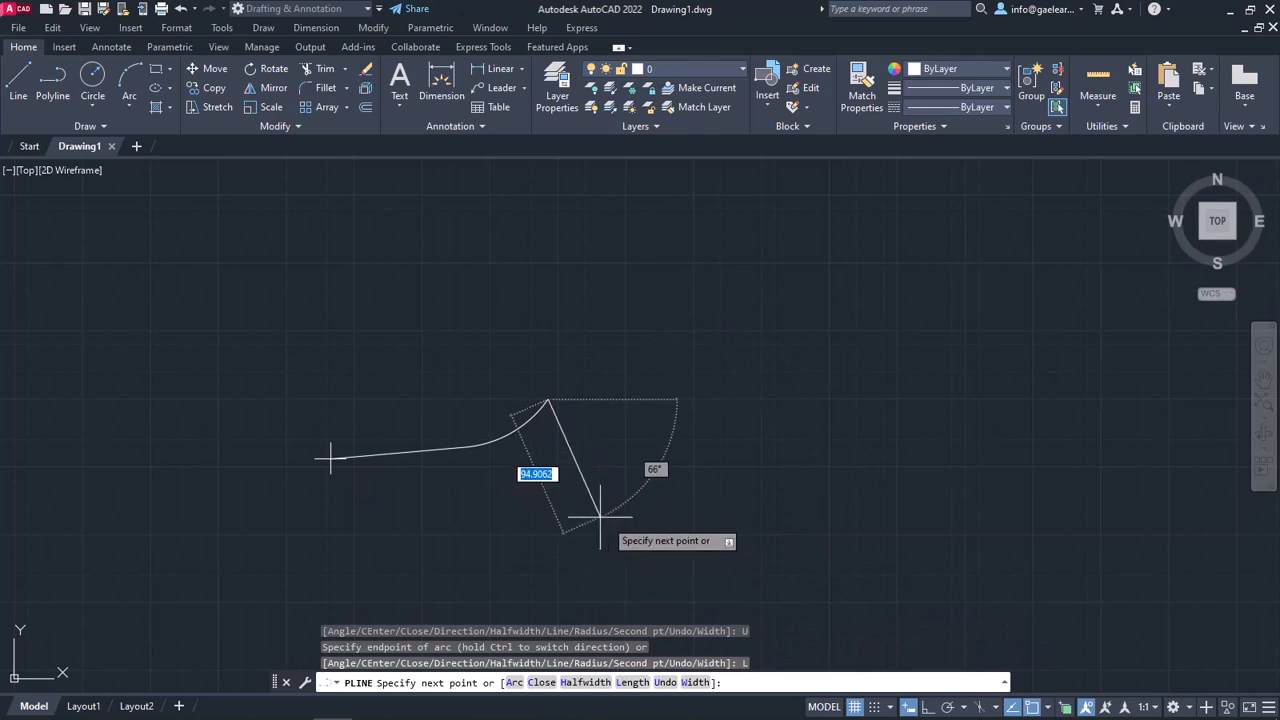
left_click(928, 707)
left_click(928, 708)
left_click(928, 708)
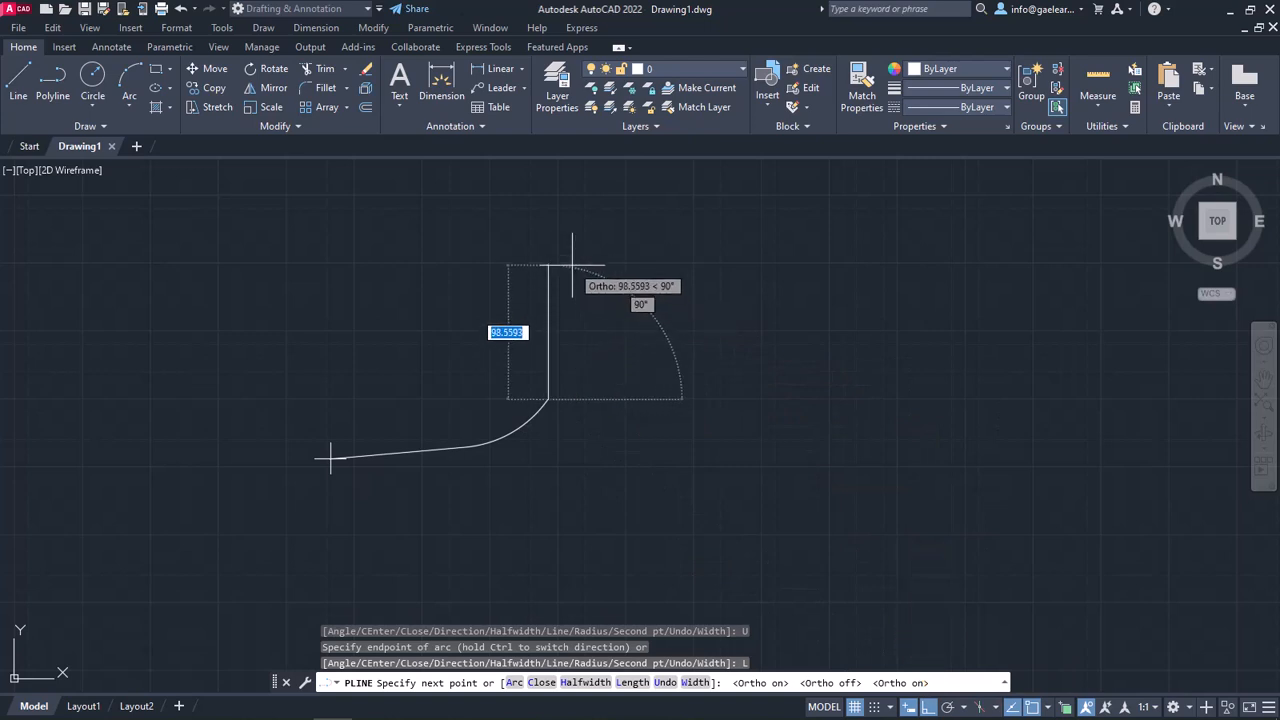
type("80")
key("Return")
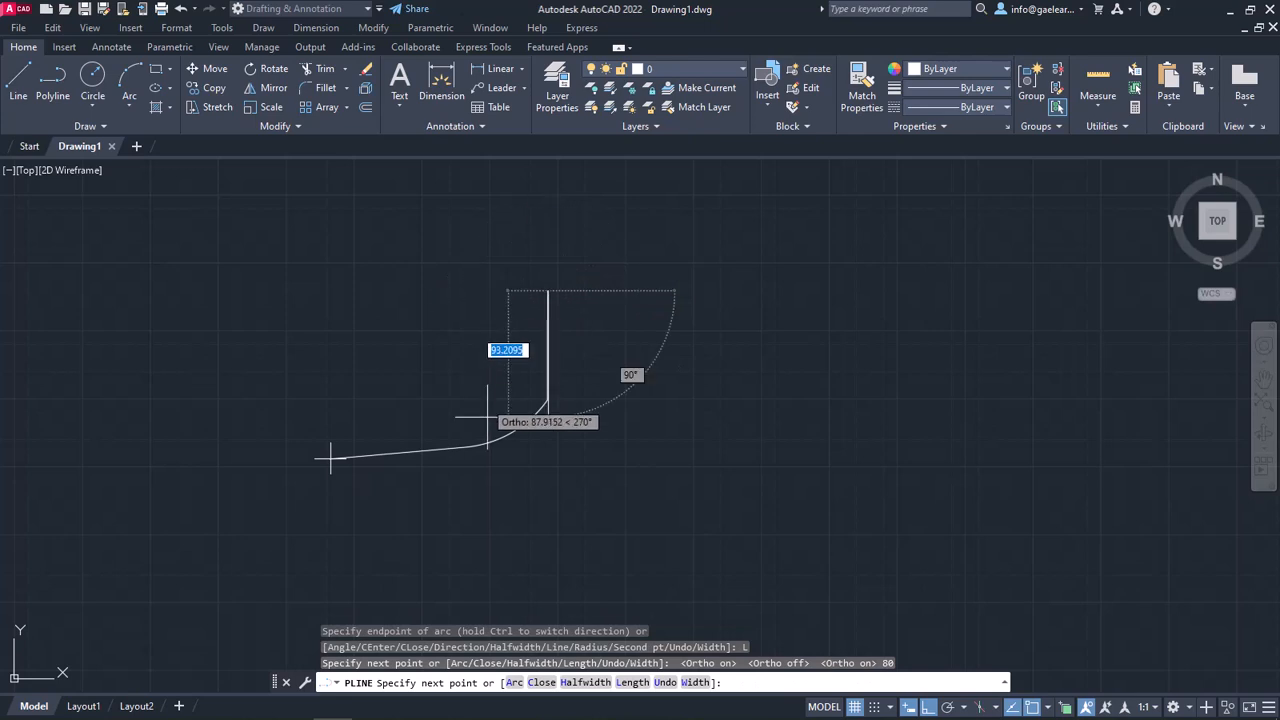
Step: Close the polyline back to its start point and delete the finished shape
left_click(541, 684)
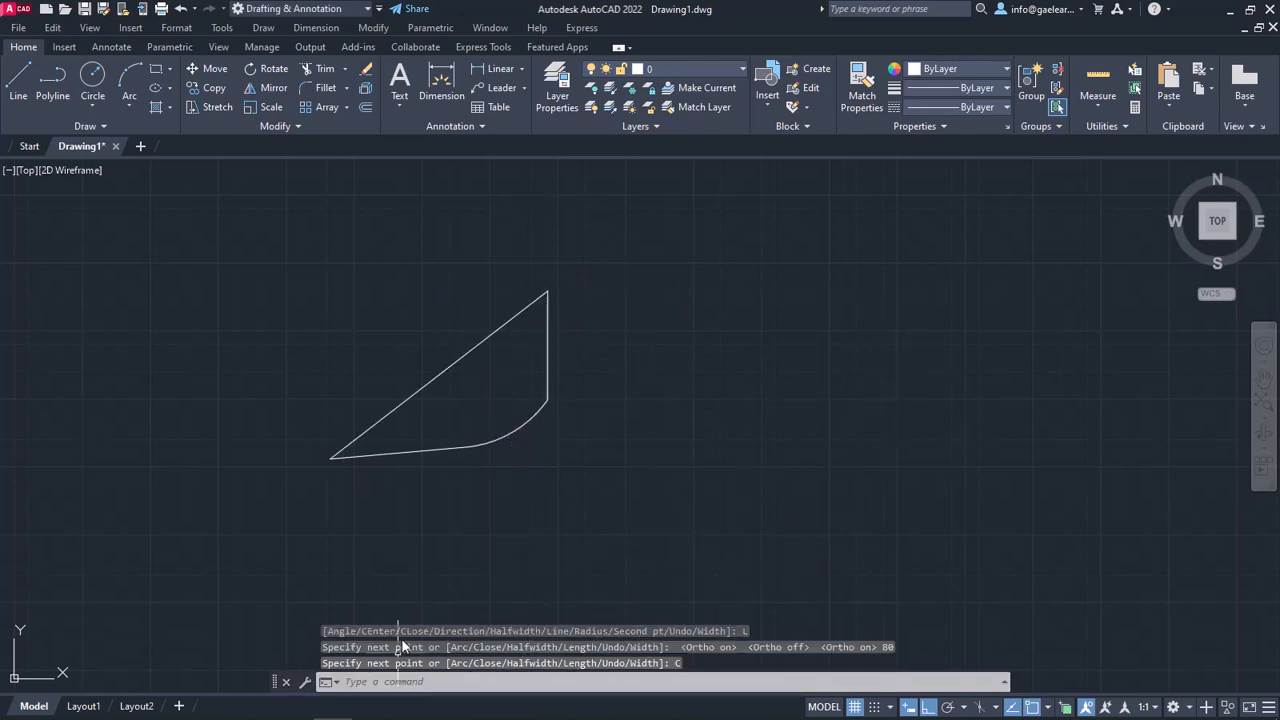
left_click(416, 450)
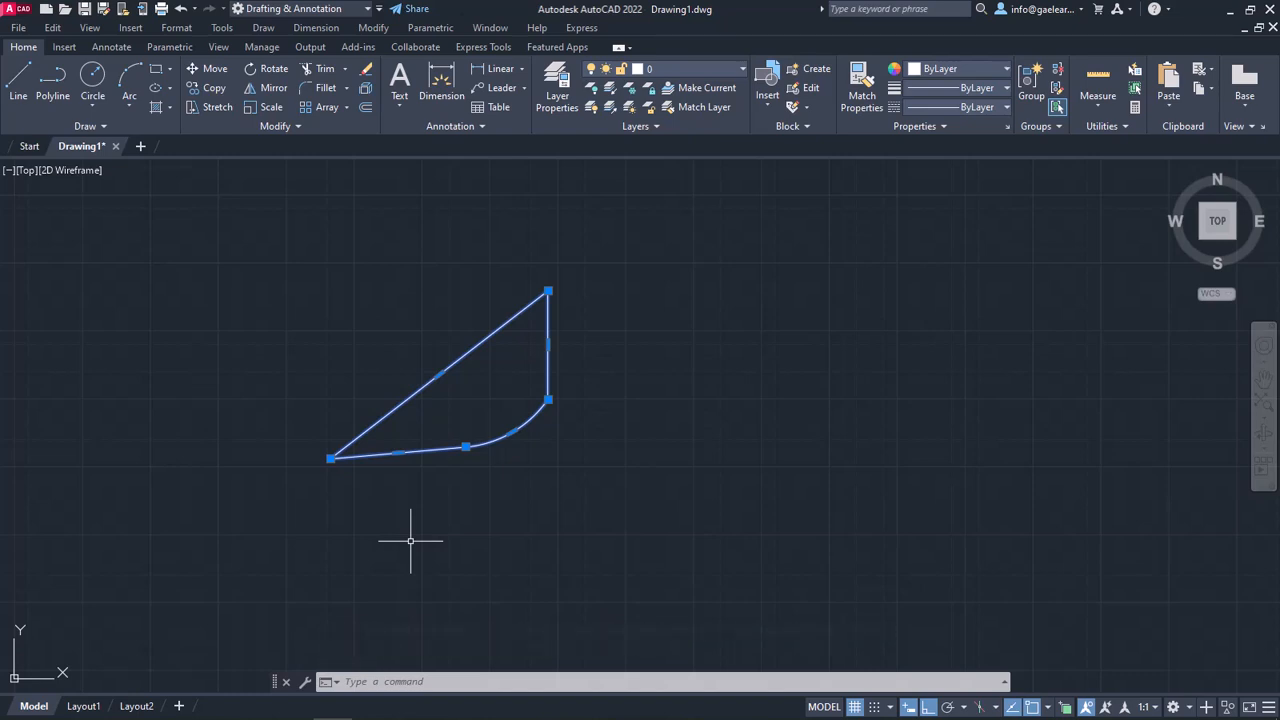
key("Delete")
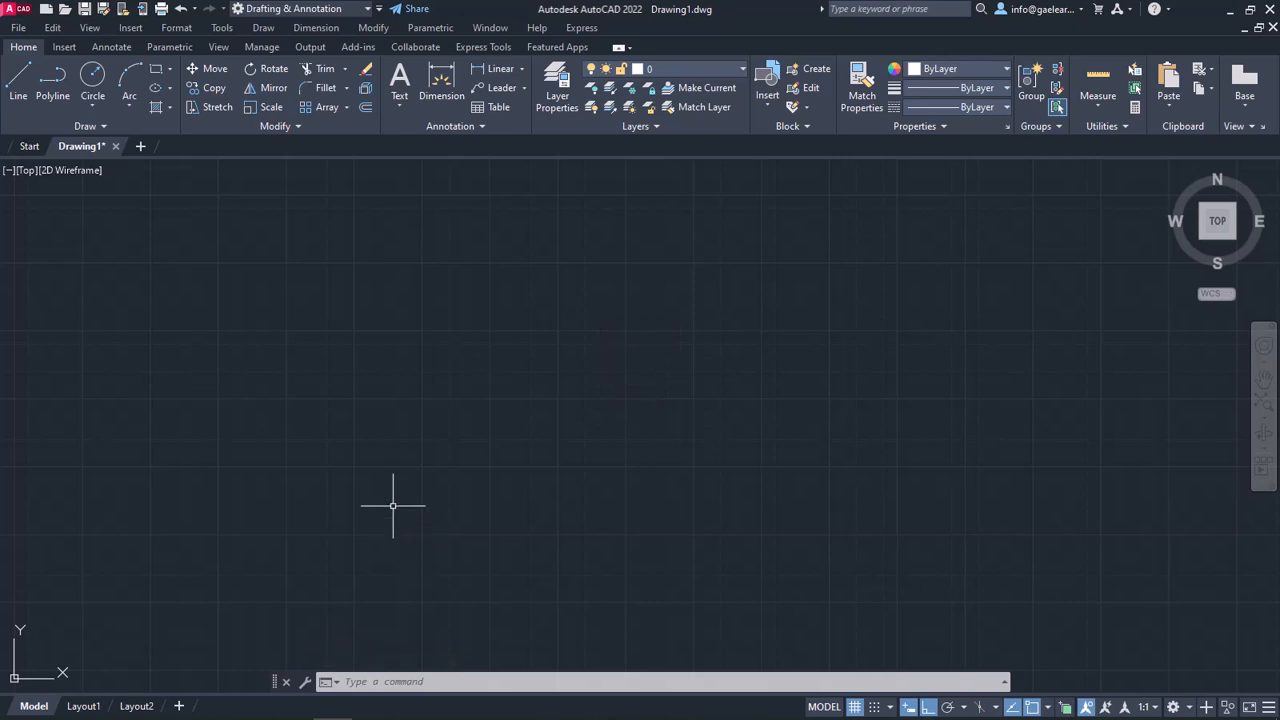
Step: Draw the arrow shaft as a new polyline with starting and ending width 3, running 60 units vertically upward
left_click(55, 90)
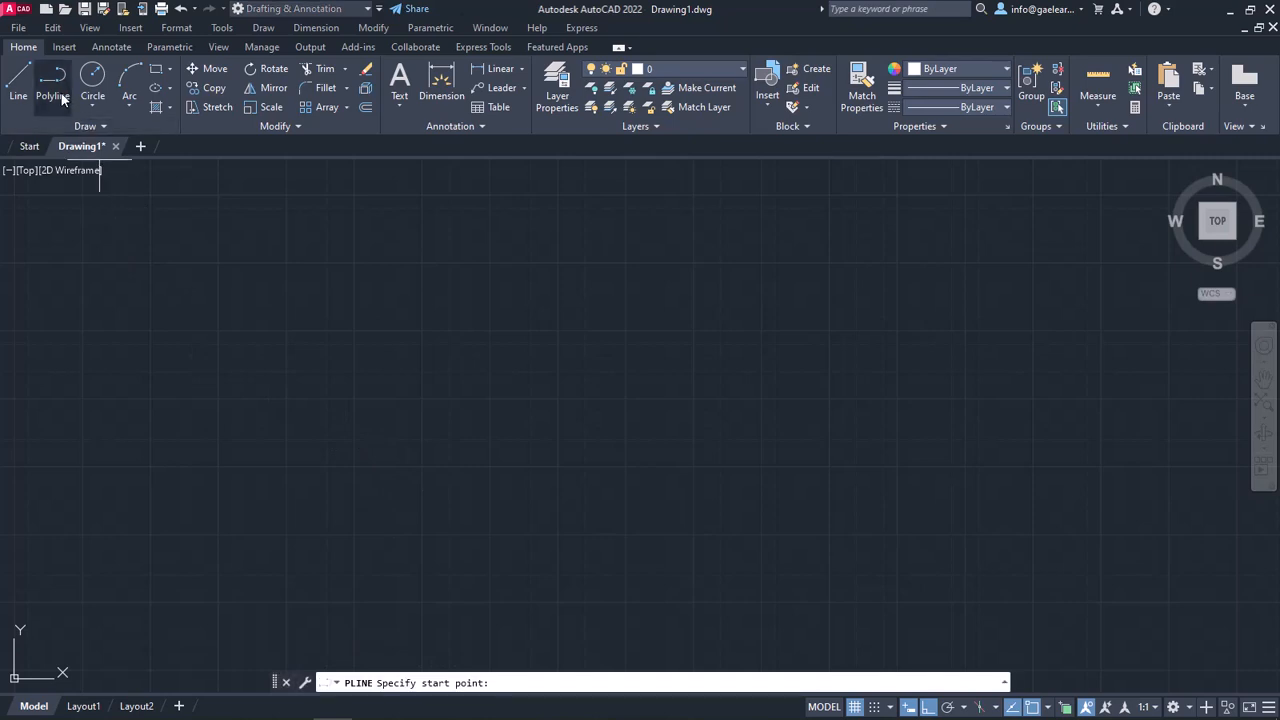
left_click(532, 543)
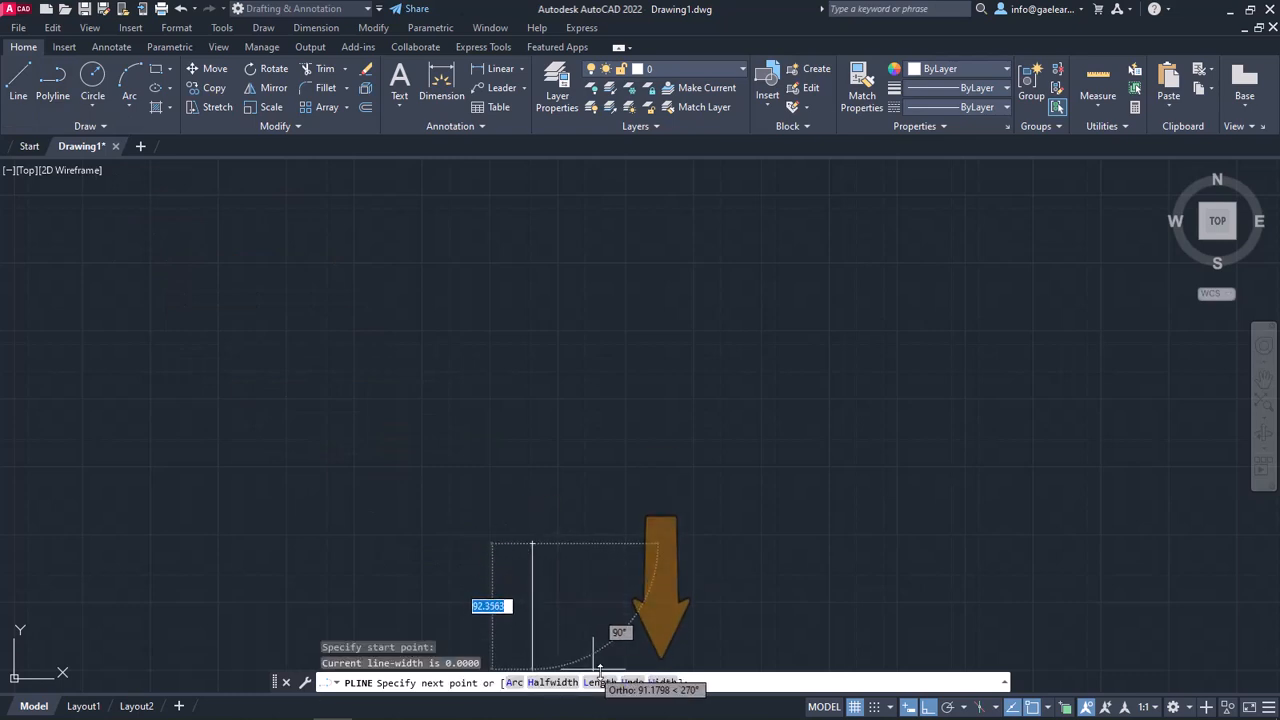
left_click(659, 684)
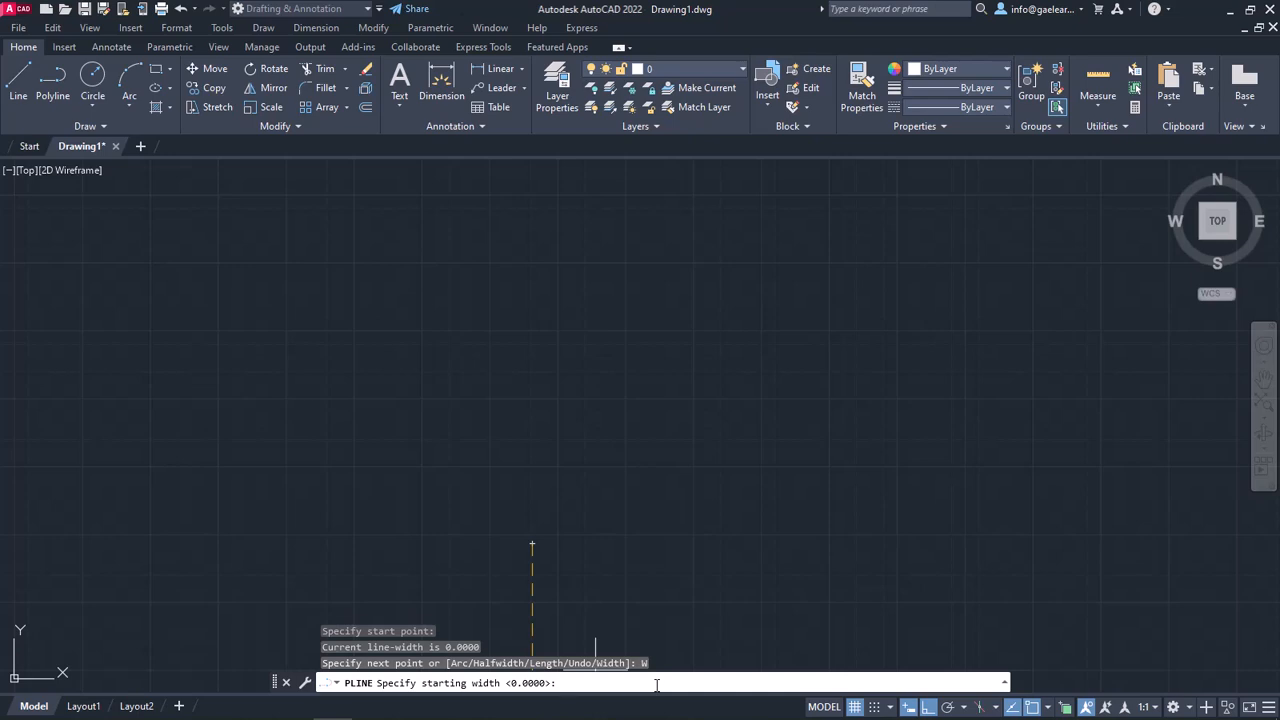
type("3")
key("Return")
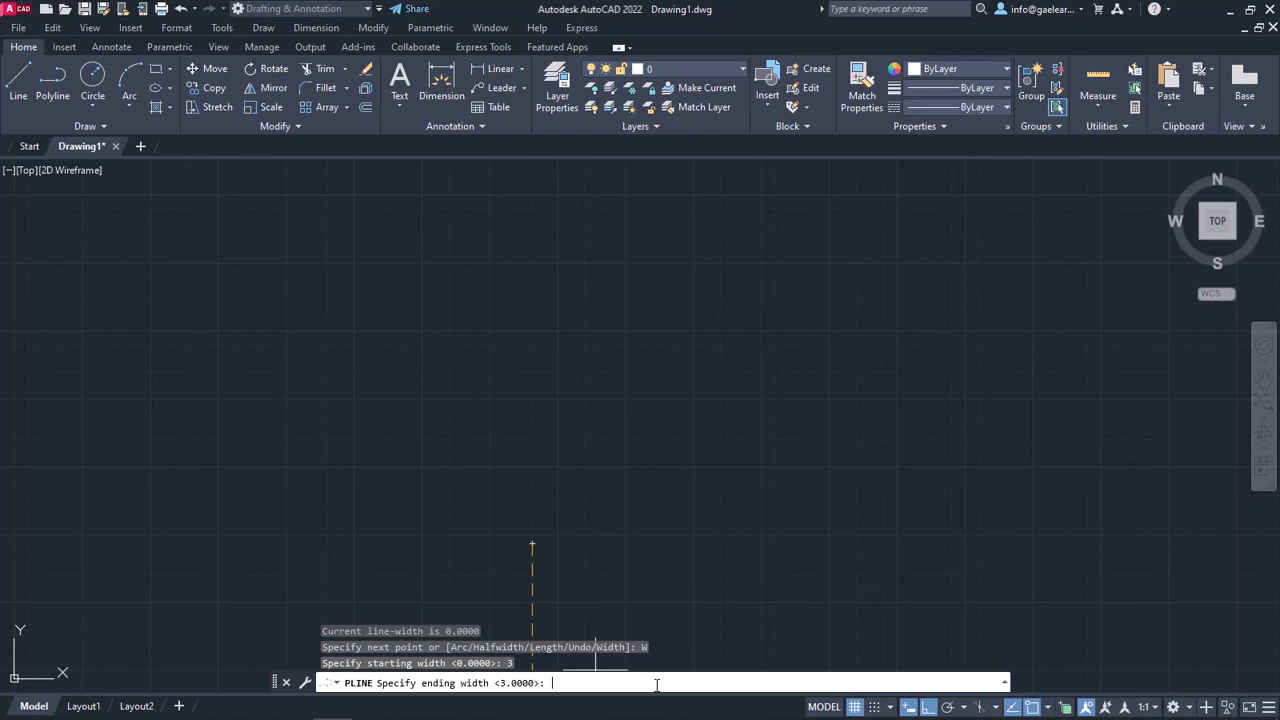
type("3")
key("Return")
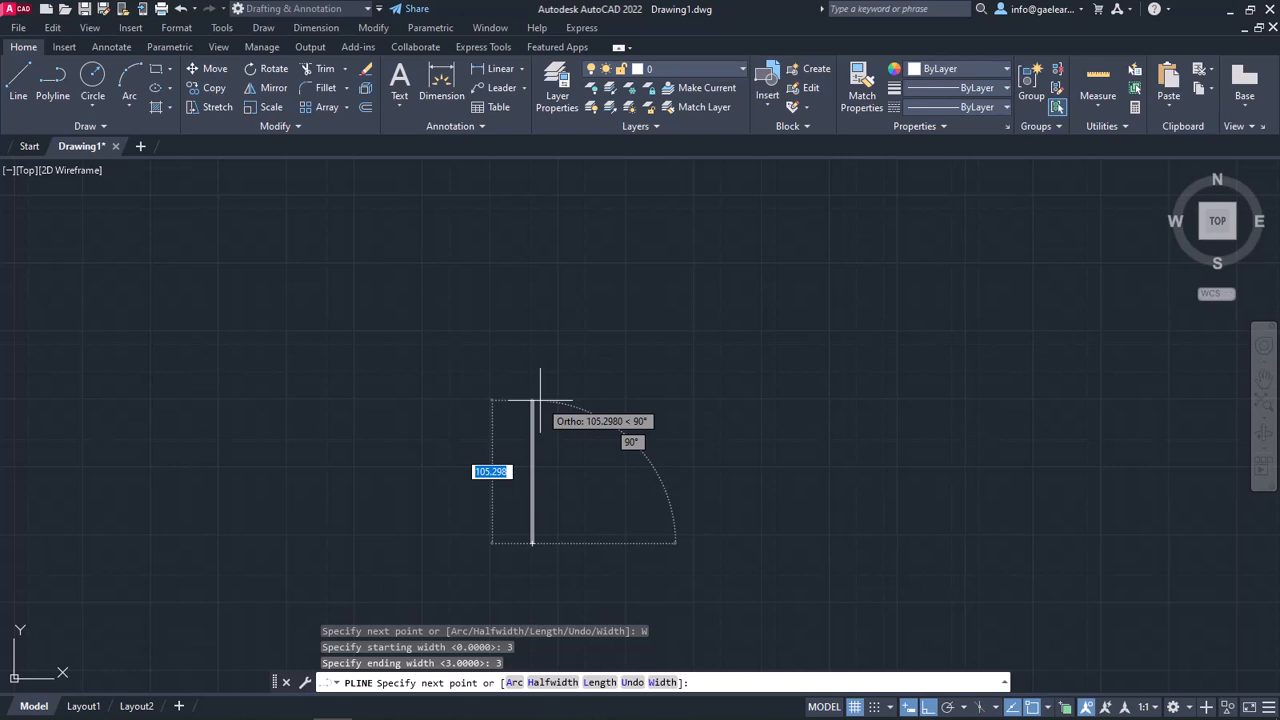
type("60")
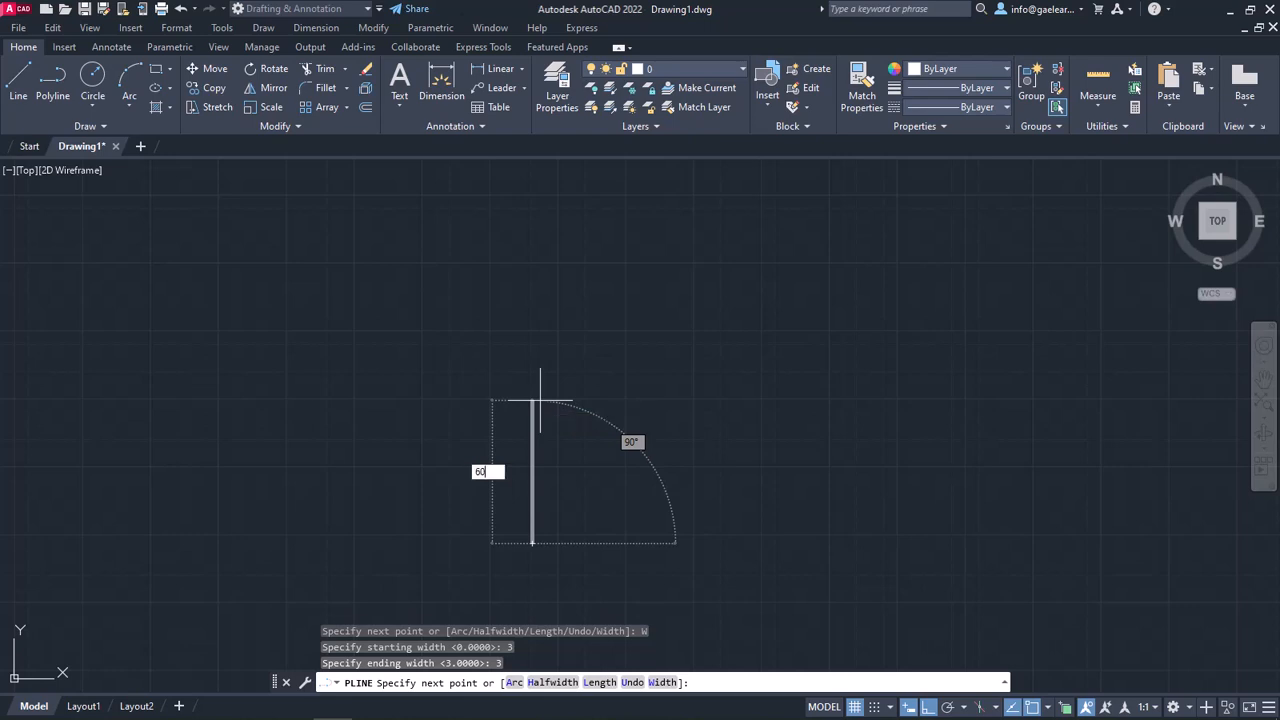
key("Return")
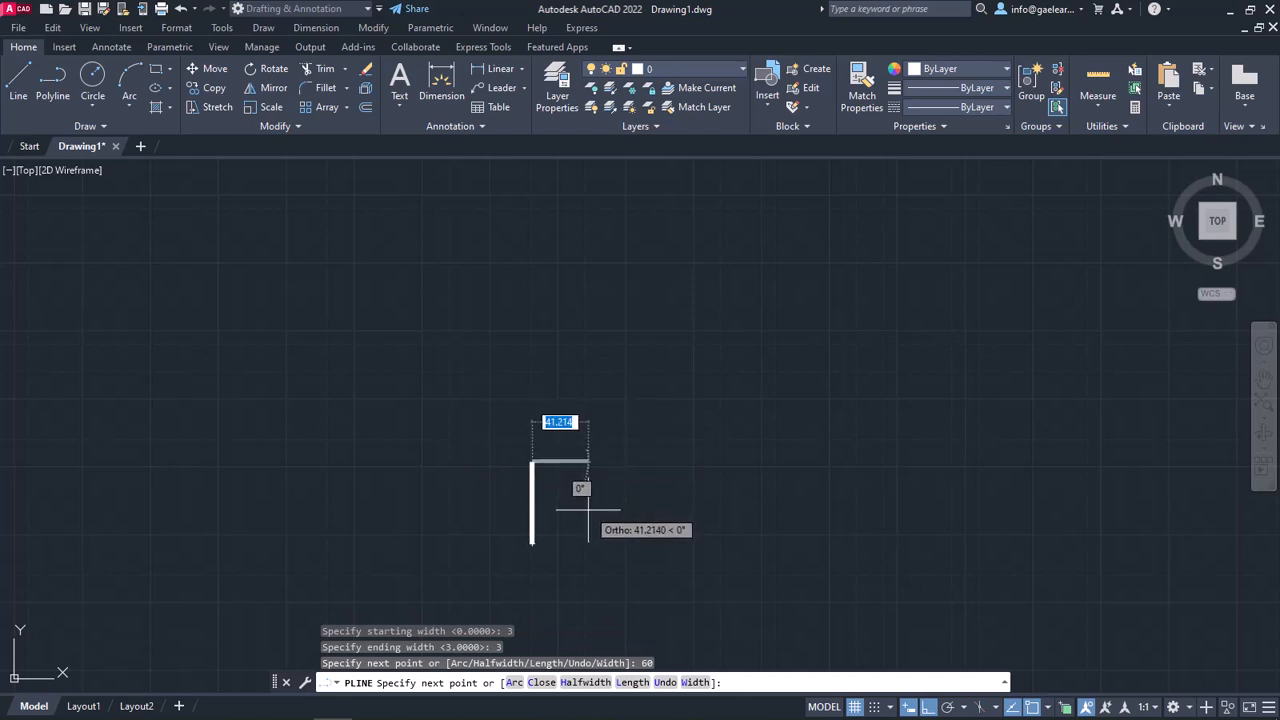
Step: Add the arrowhead as an 18-unit upward segment tapering from starting width 12 to ending width 0, and end the polyline
left_click(694, 682)
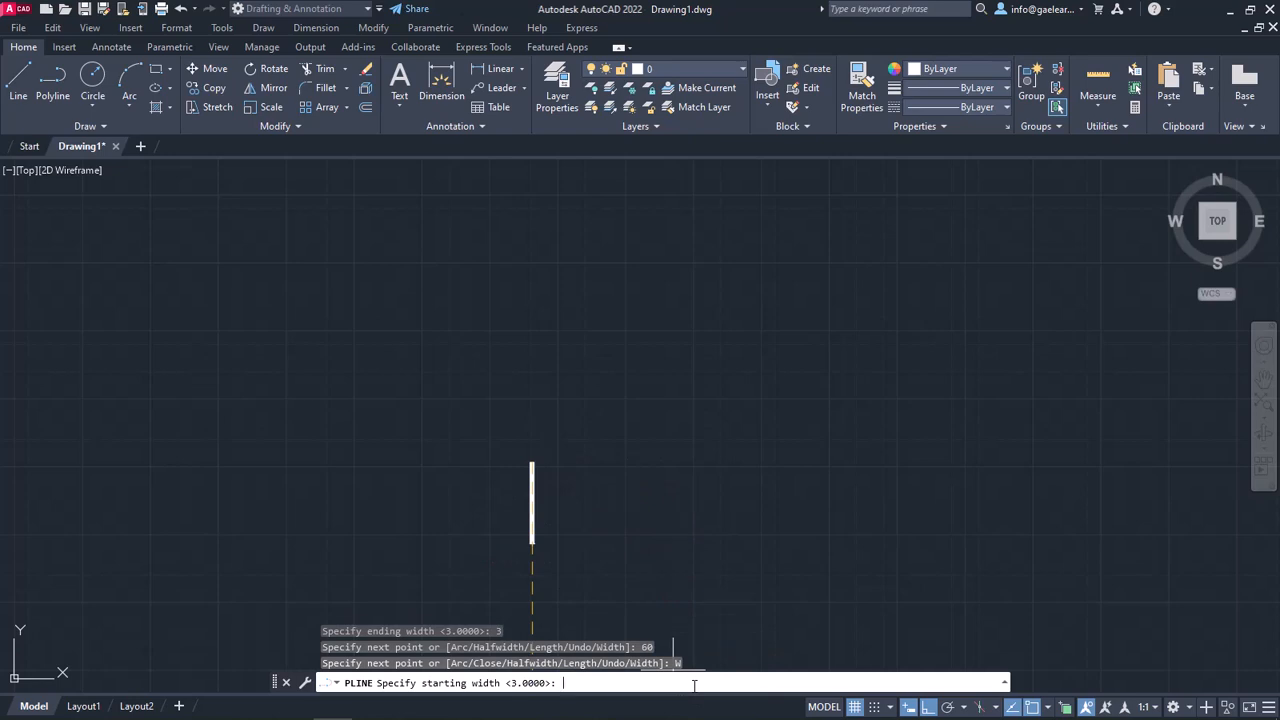
type("12")
key("Return")
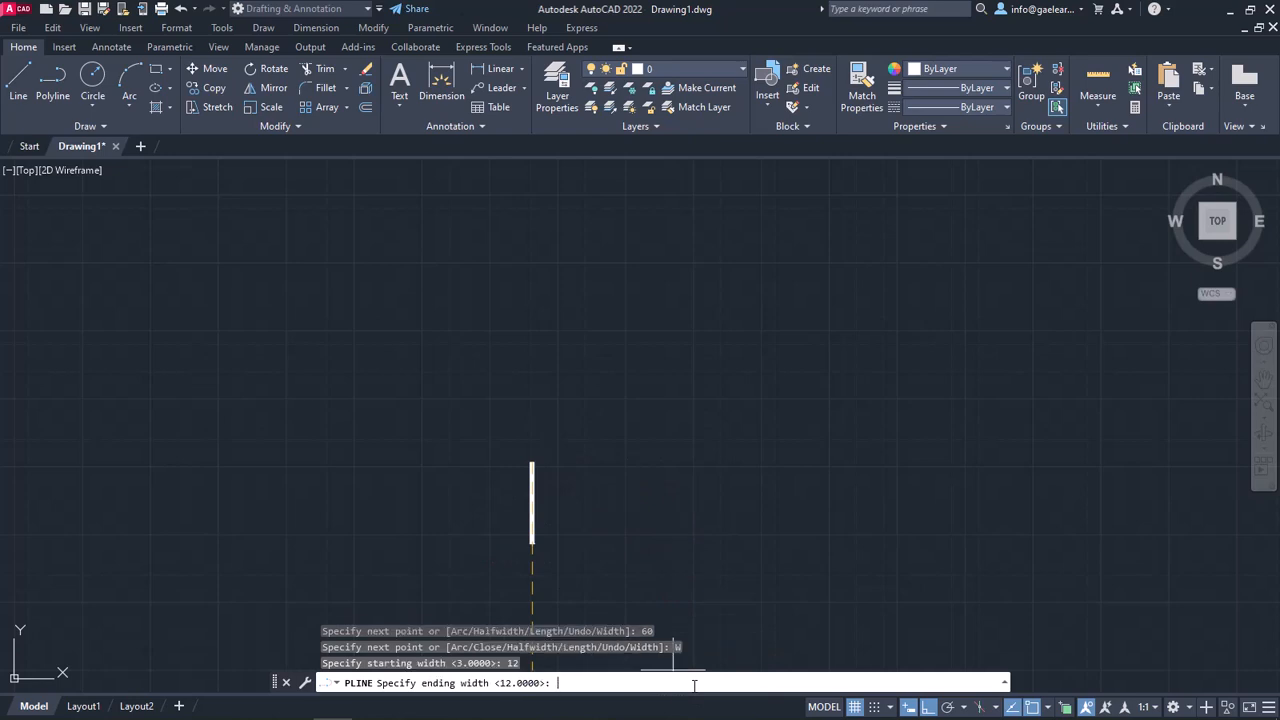
type("0")
key("Return")
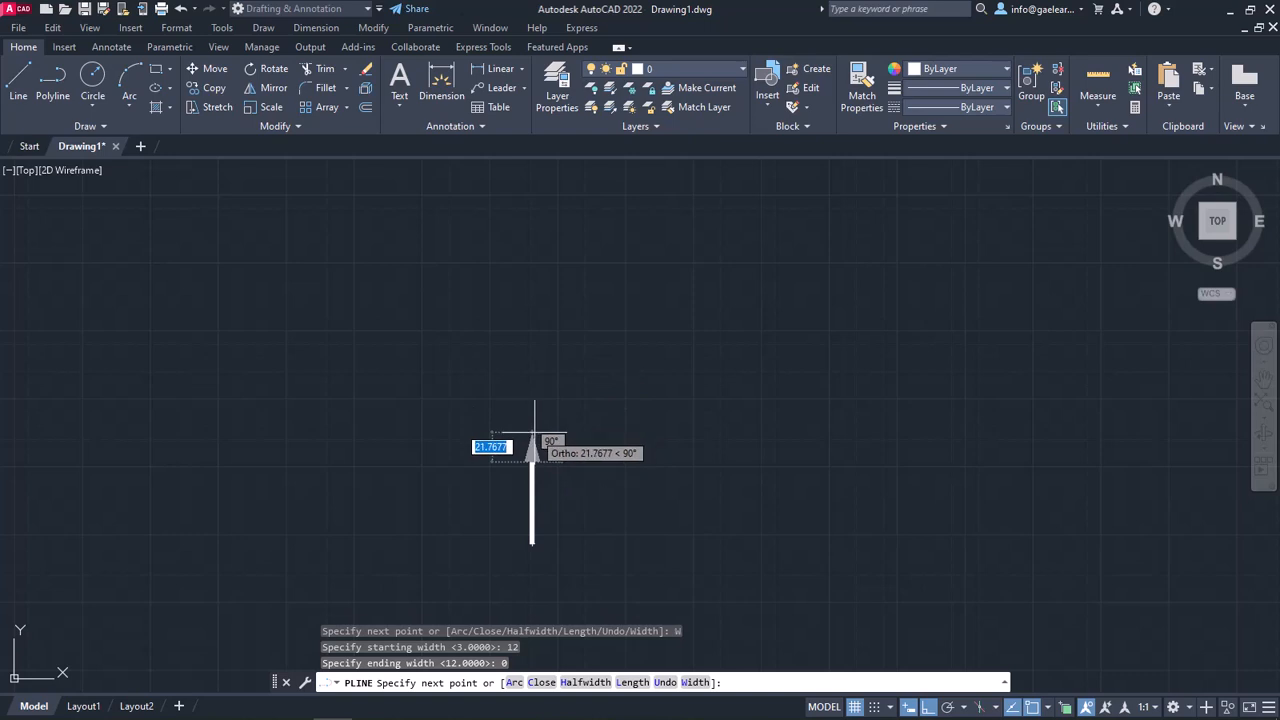
type("18")
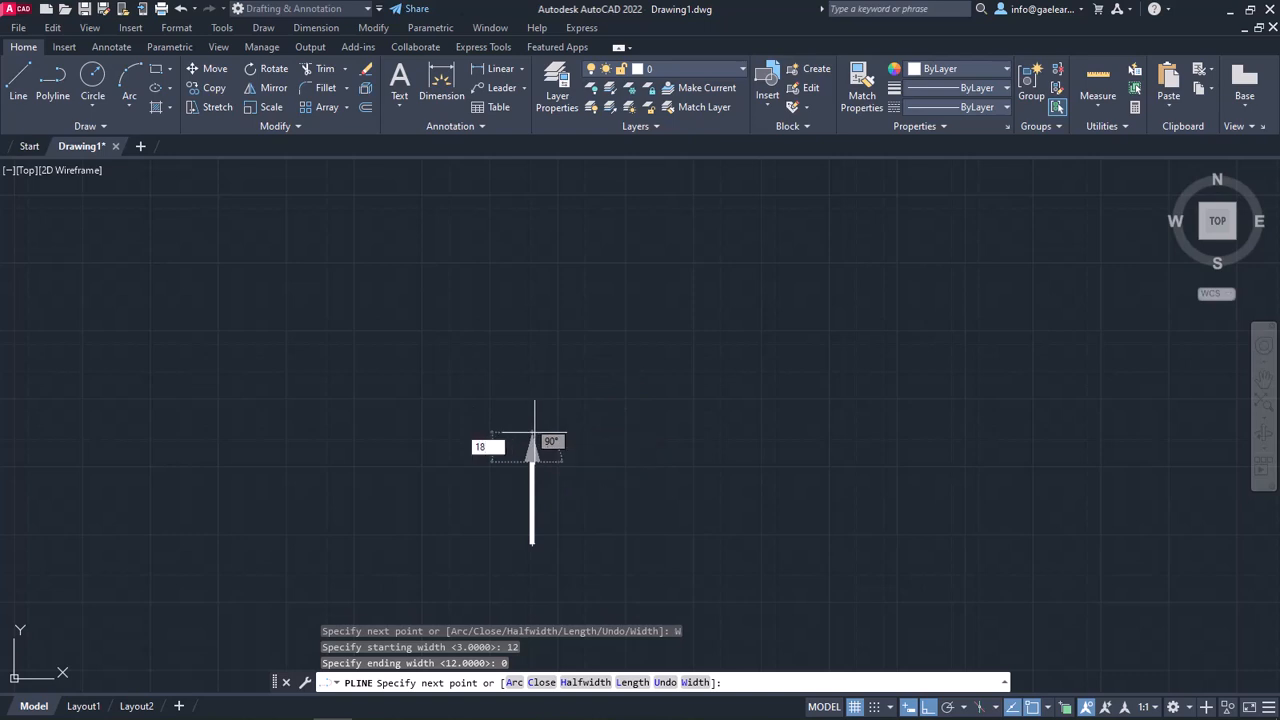
key("Return")
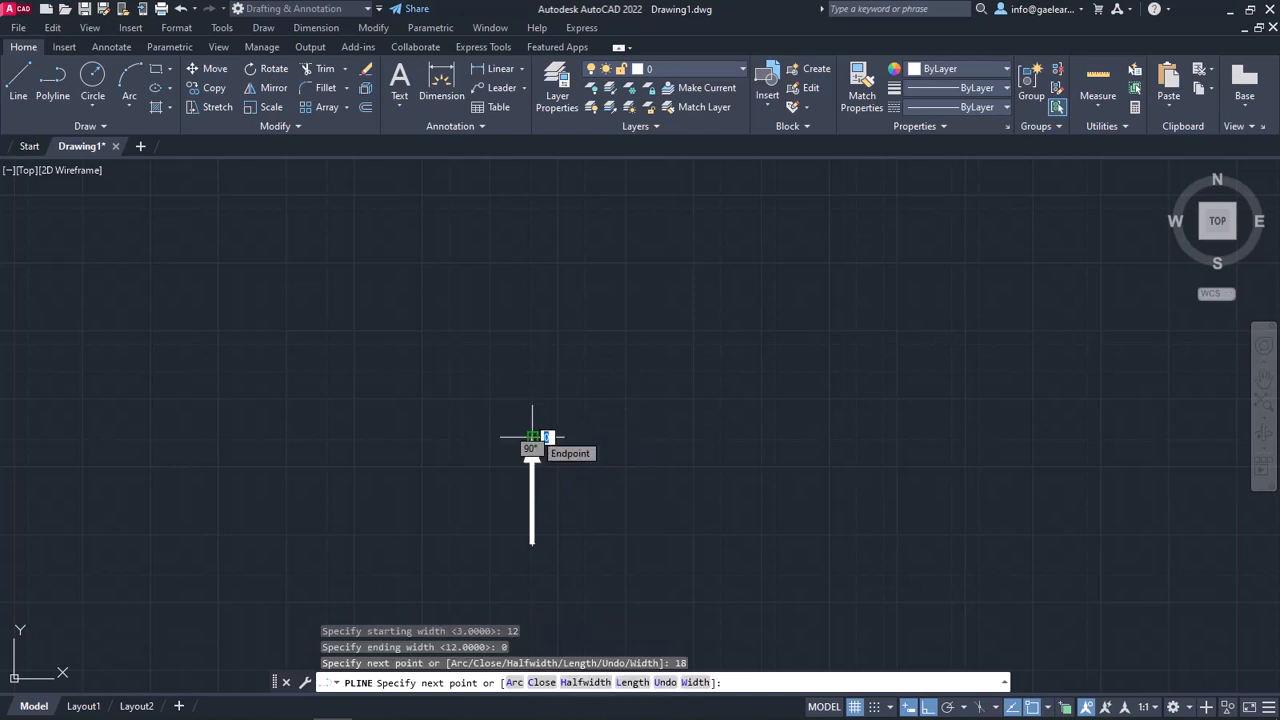
key("Escape")
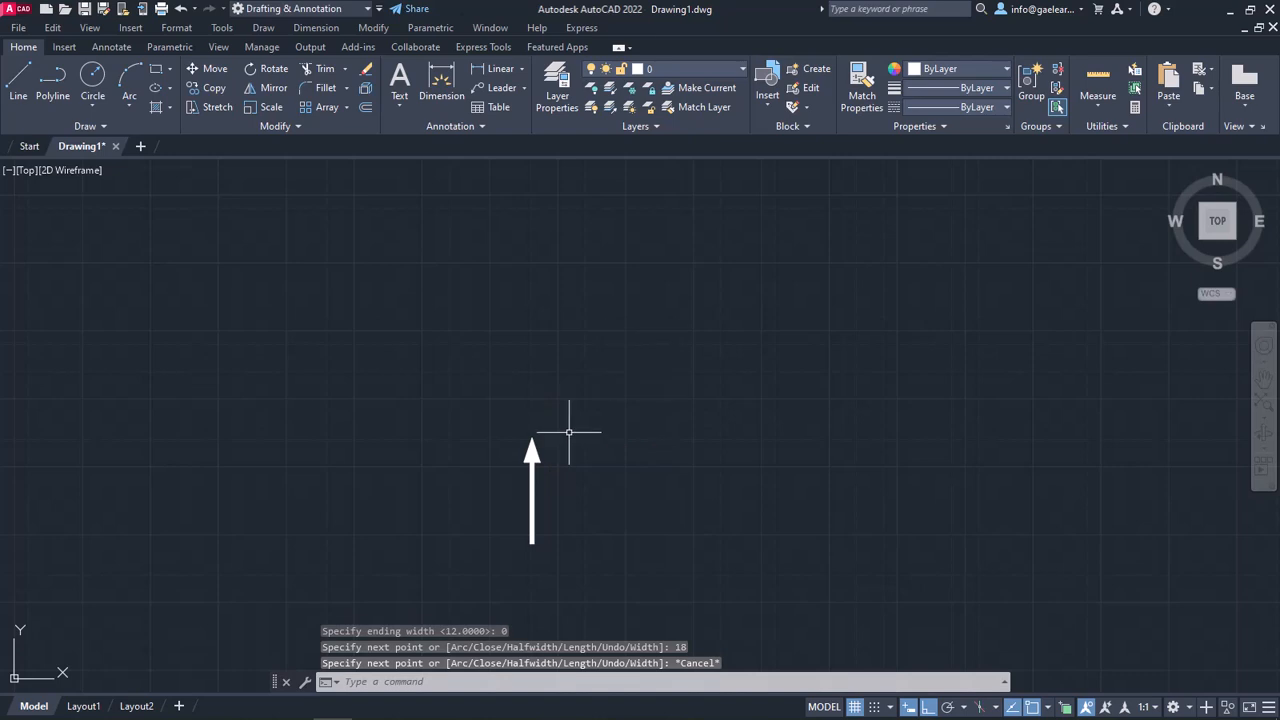
scroll(567, 430, "up", 2)
middle_click_drag(606, 537, 723, 456)
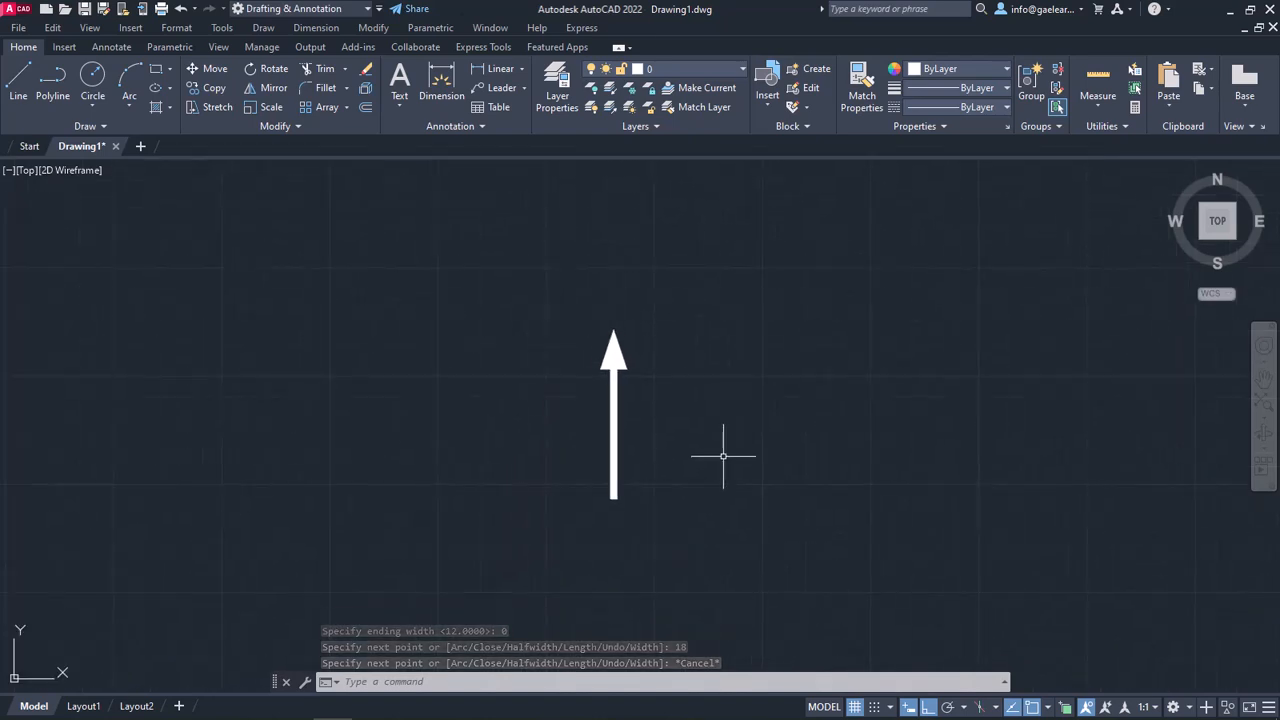